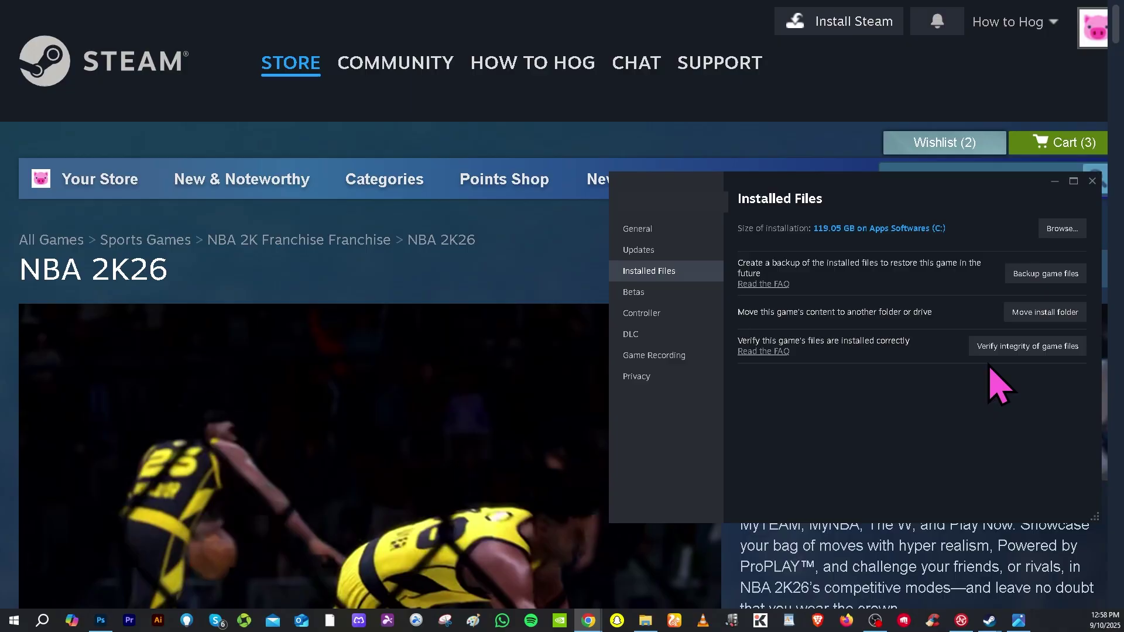
Start Steam's 'Verify integrity of game files' check for the game
click(1011, 347)
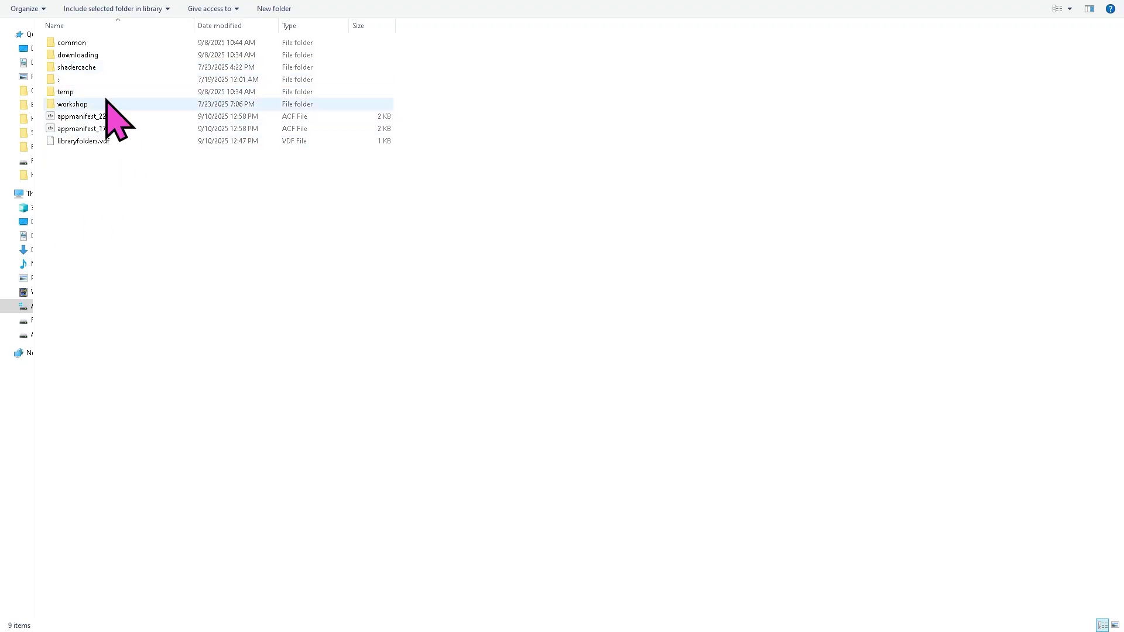
Navigate common > Game > Watch Dogs 2 > EasyAntiCheat and right-click EasyAntiCheat_Setup
double_click(94, 46)
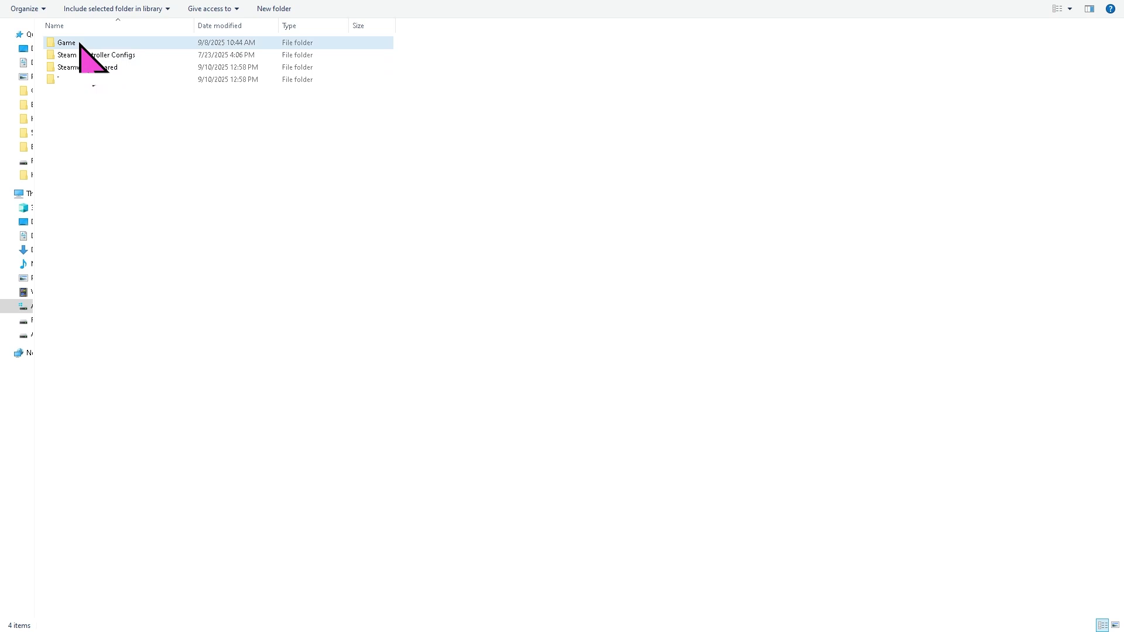
double_click(79, 42)
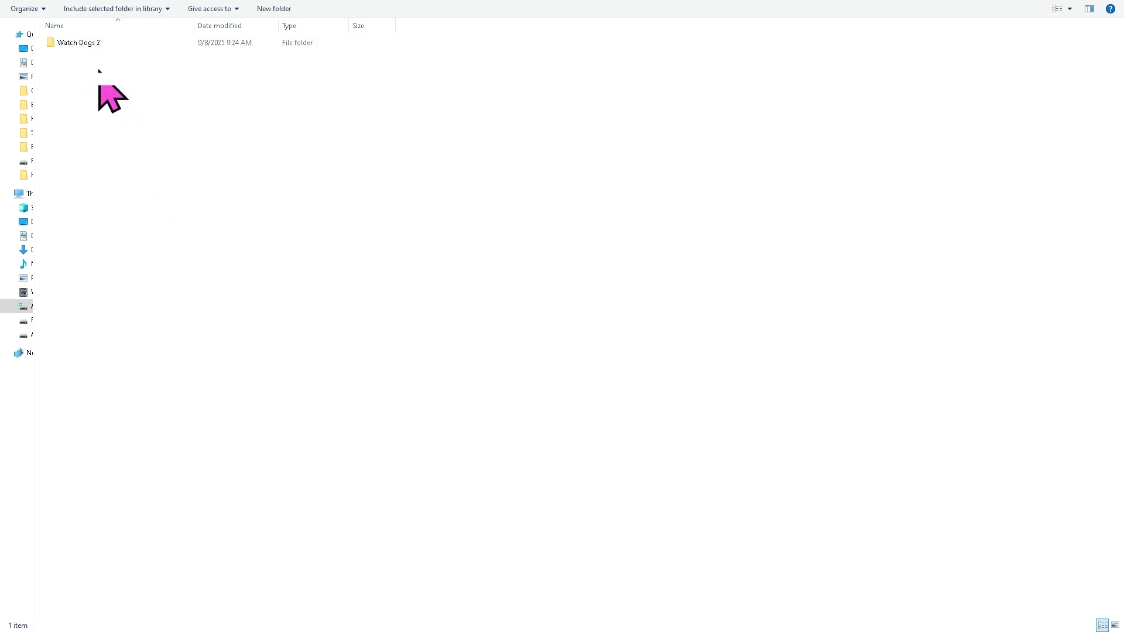
double_click(95, 43)
double_click(84, 43)
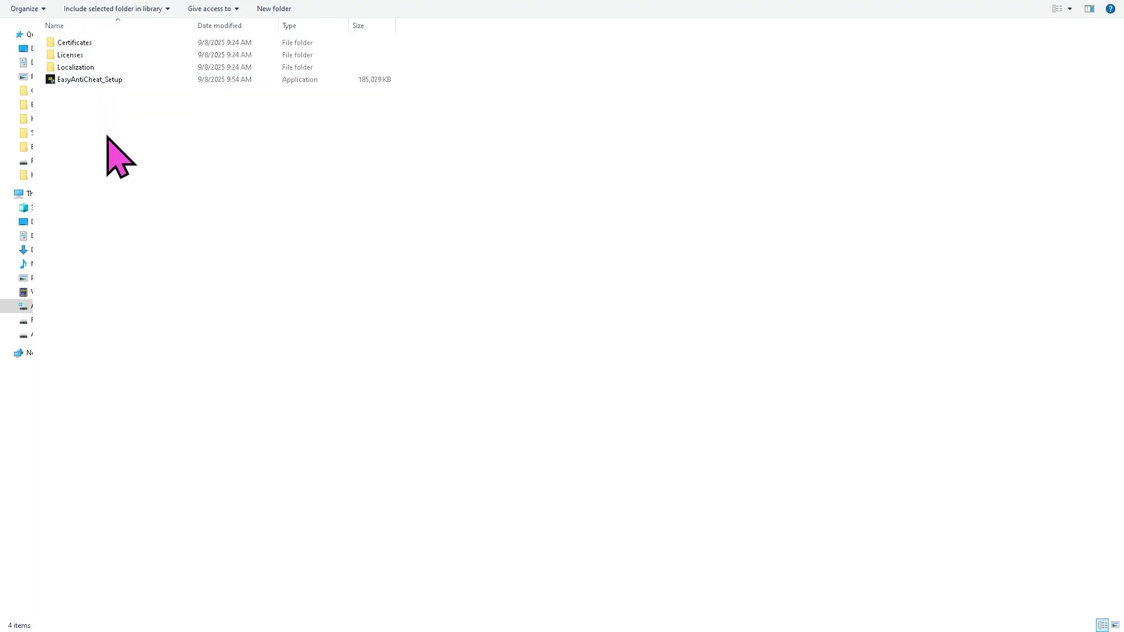
right_click(115, 81)
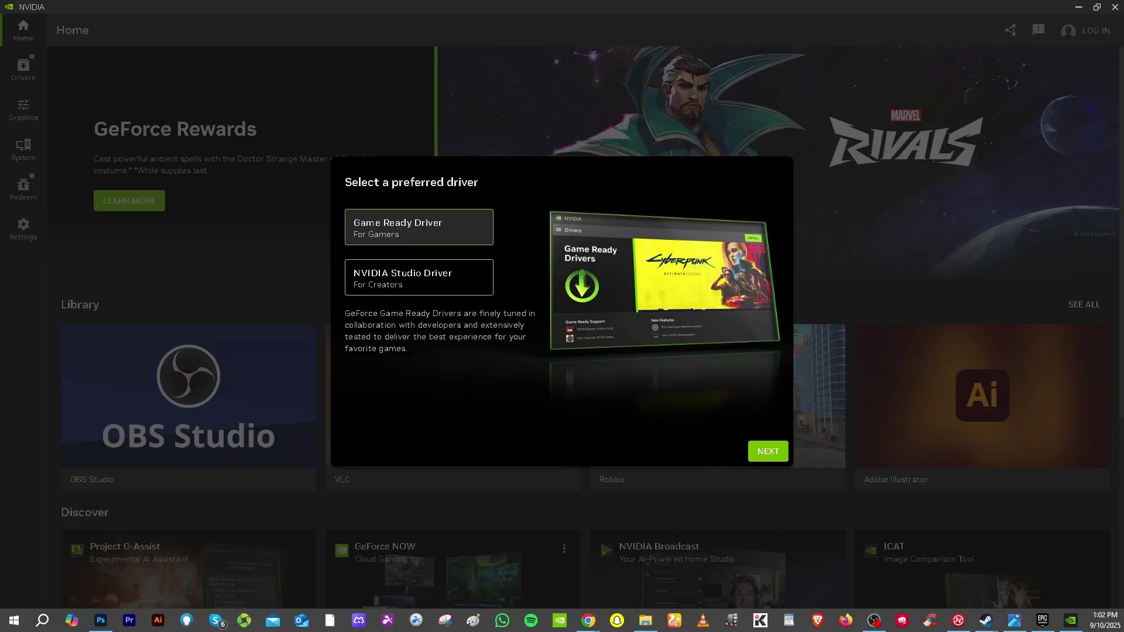
Open Windows Settings with Win+I and go to Update & Security
key(super+i)
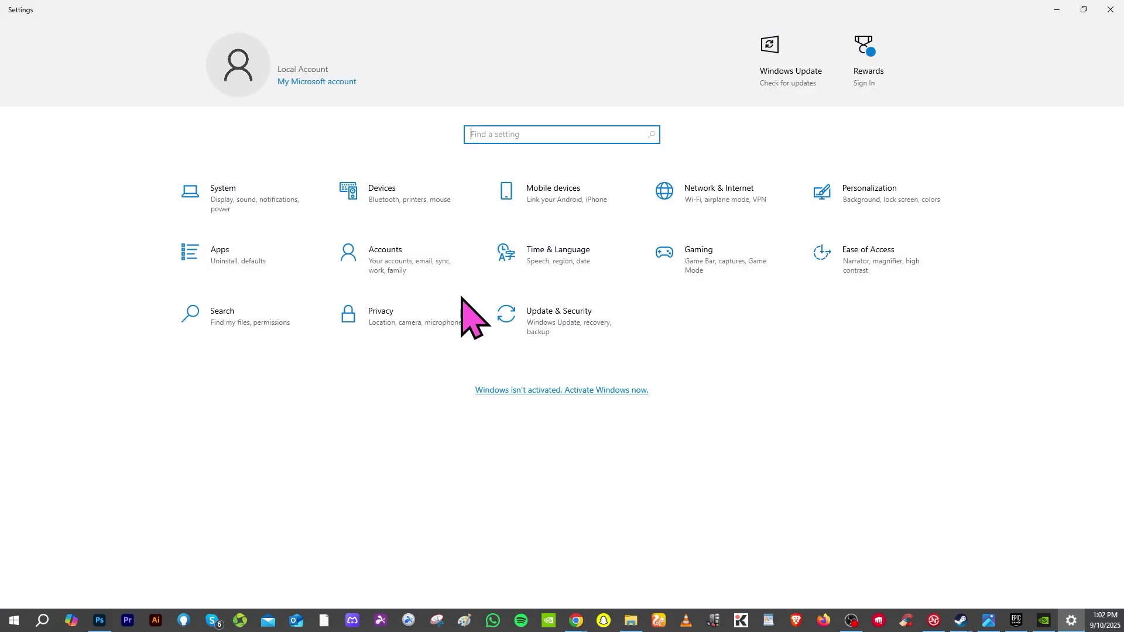
click(572, 323)
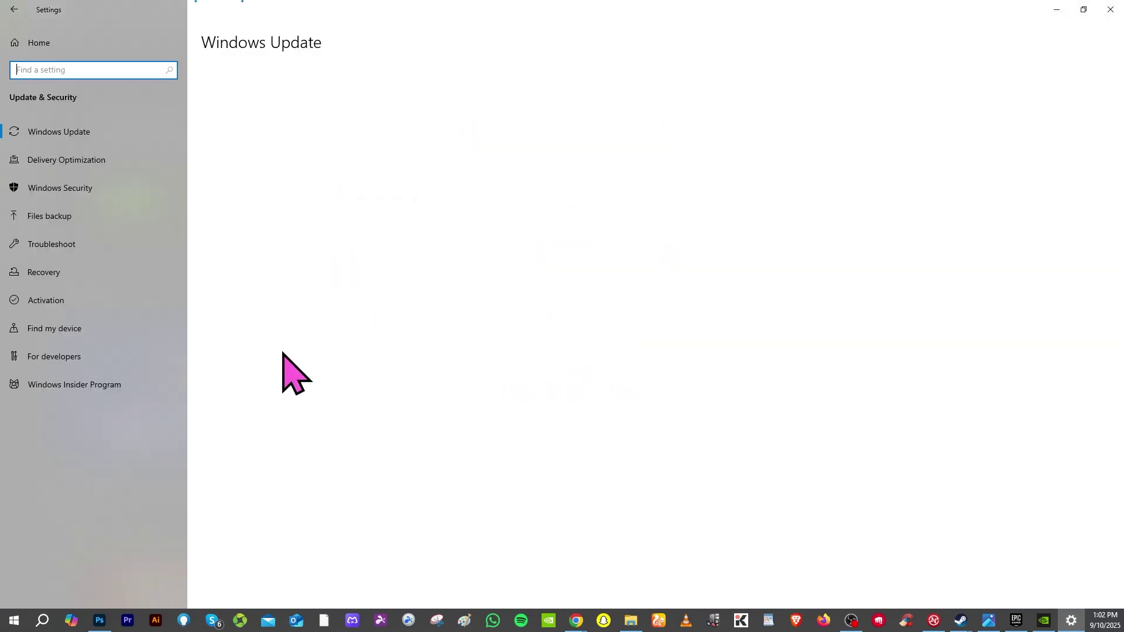